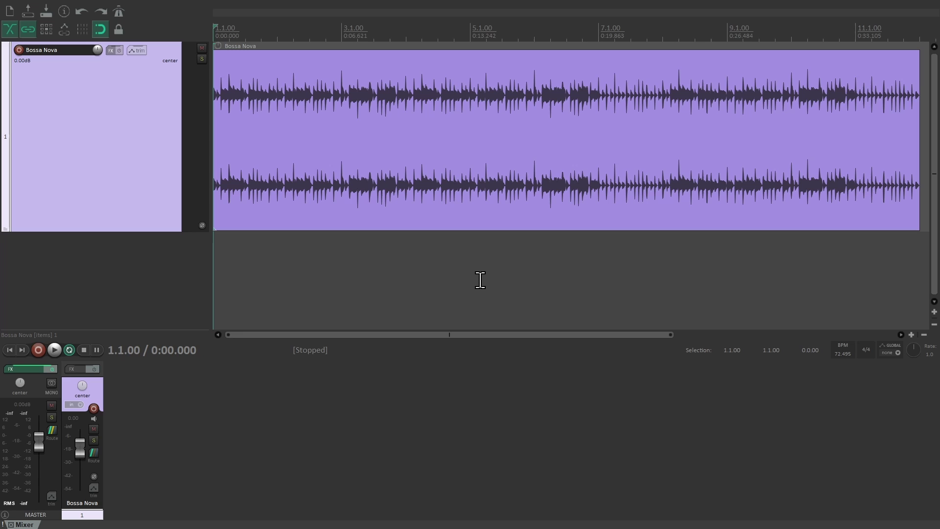
- With the loop playing, add ReaVerb to Bossa Nova and load the Hall.wav impulse response (3.1 s)
key(space)
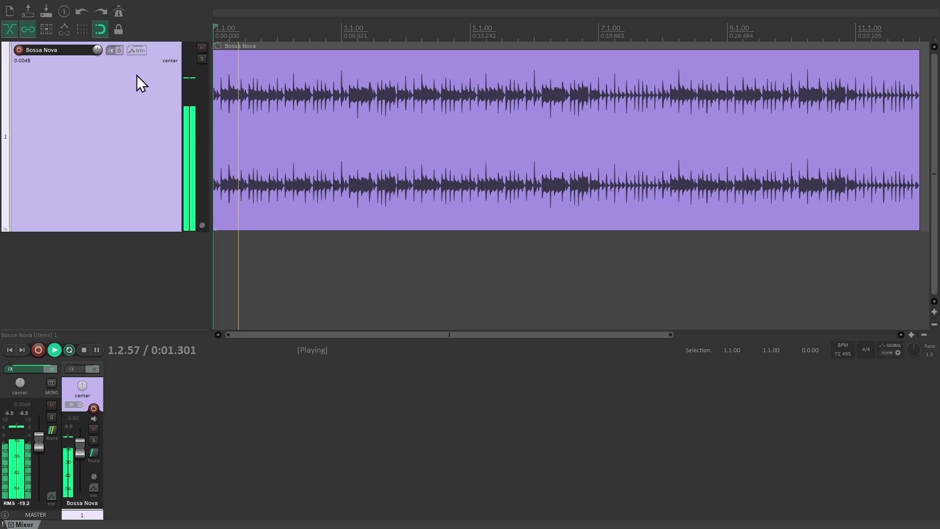
click(112, 53)
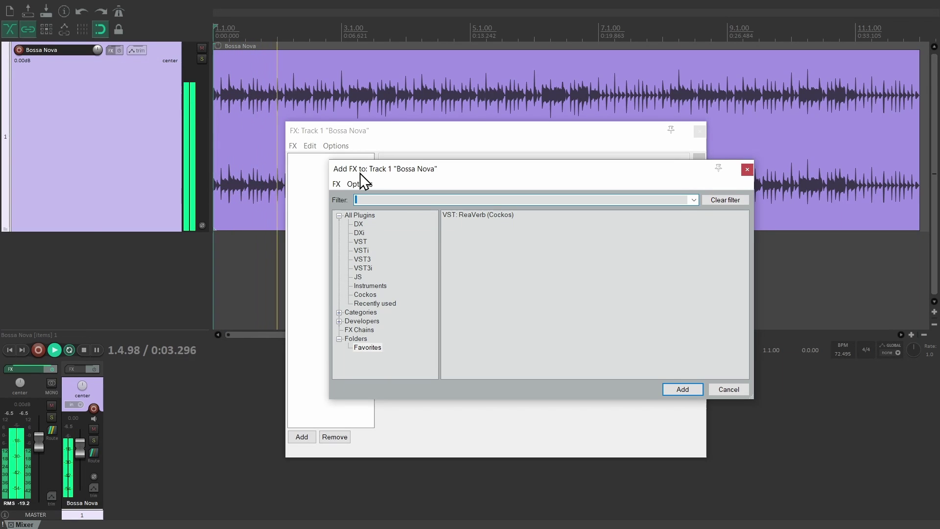
double_click(446, 215)
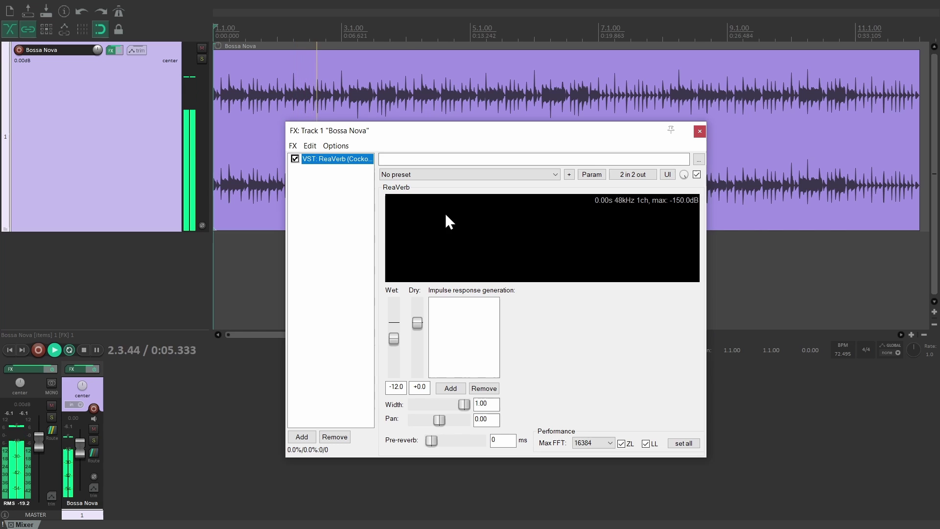
click(451, 389)
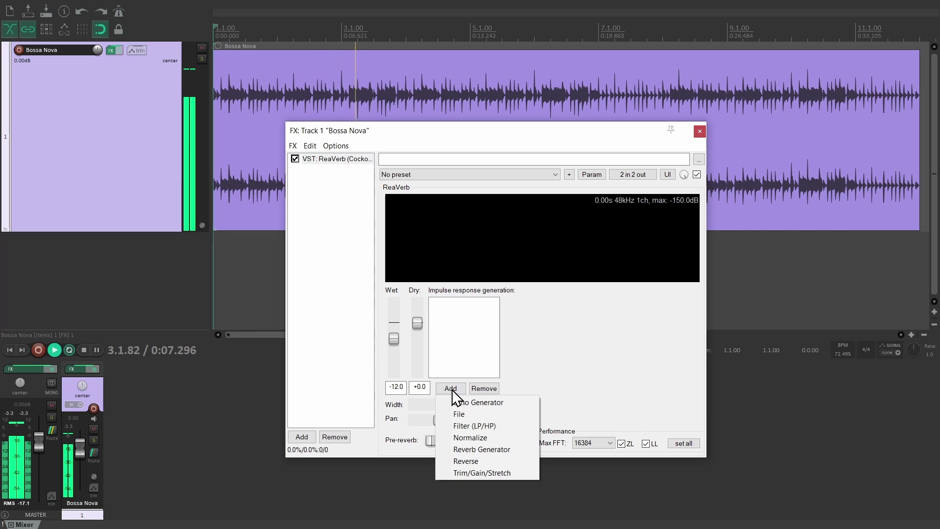
click(458, 414)
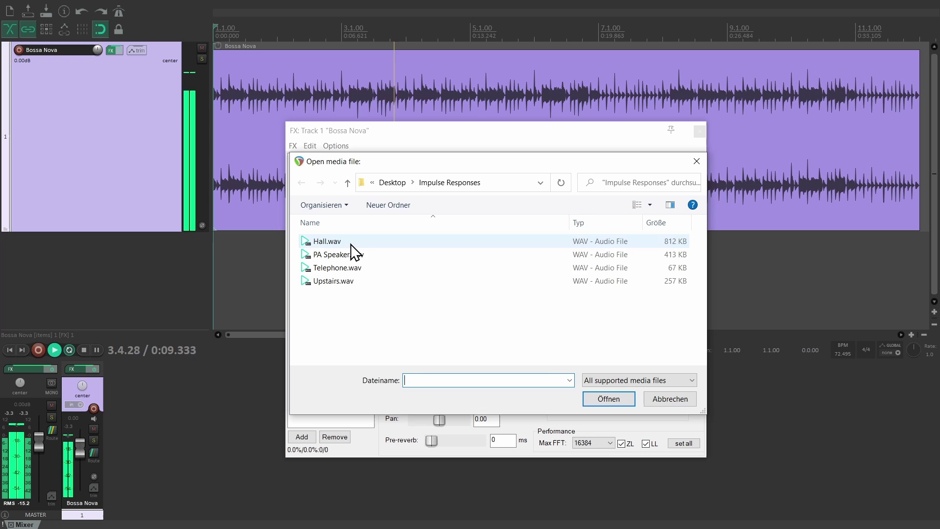
double_click(342, 243)
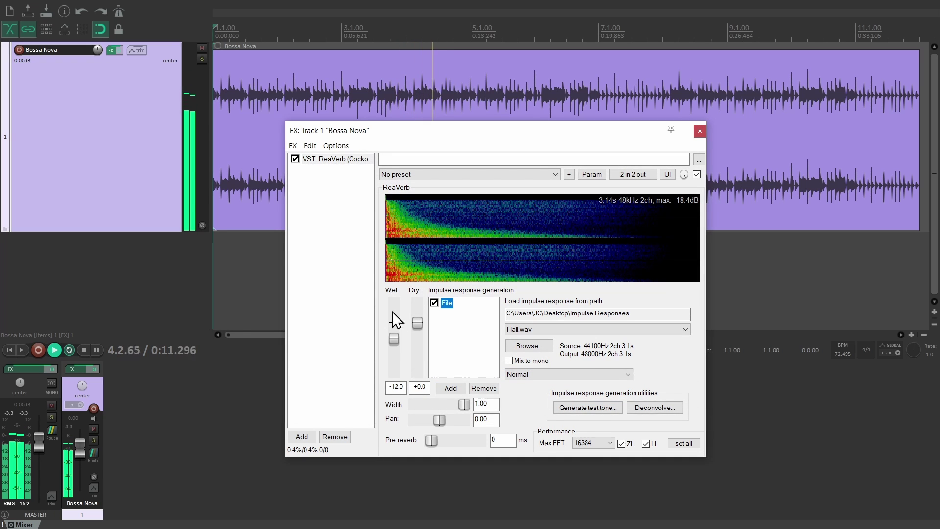
- Raise ReaVerb's wet level to +0.7 dB, silence the dry signal, and try PA Speaker.wav
drag(395, 337, 419, 341)
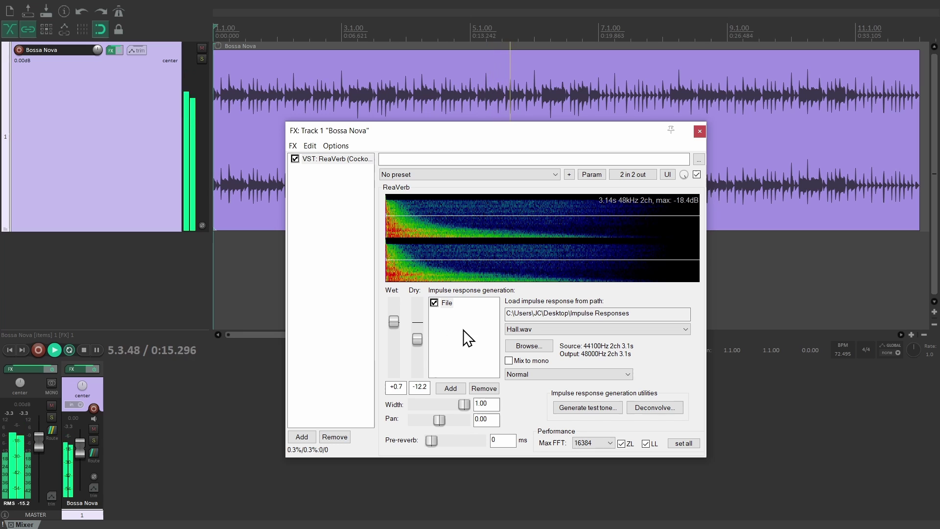
click(517, 328)
click(524, 347)
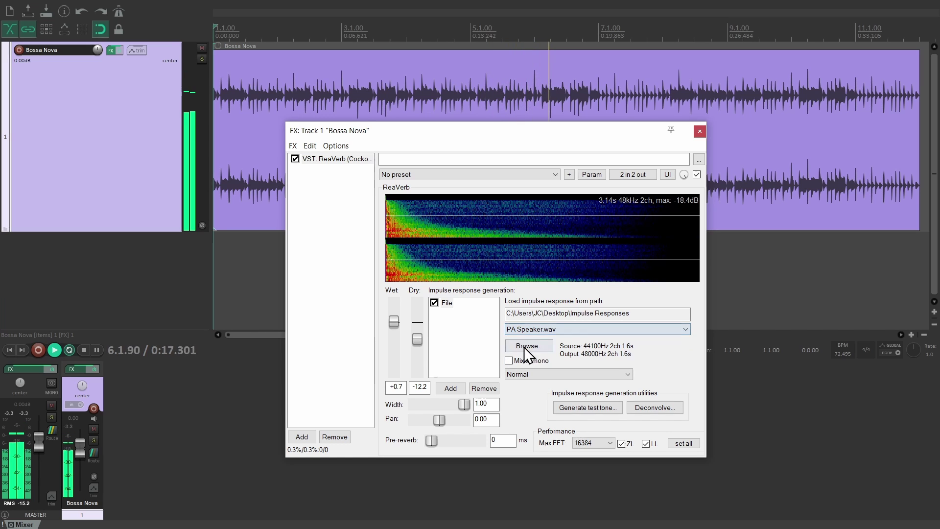
drag(415, 343, 425, 378)
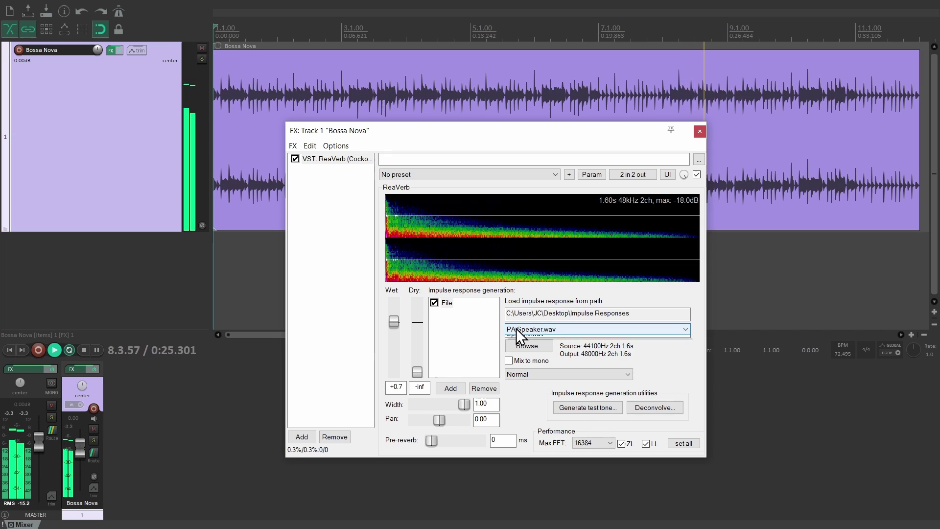
- Try Telephone.wav with more wet level, then settle on Upstairs.wav as the impulse response
click(516, 328)
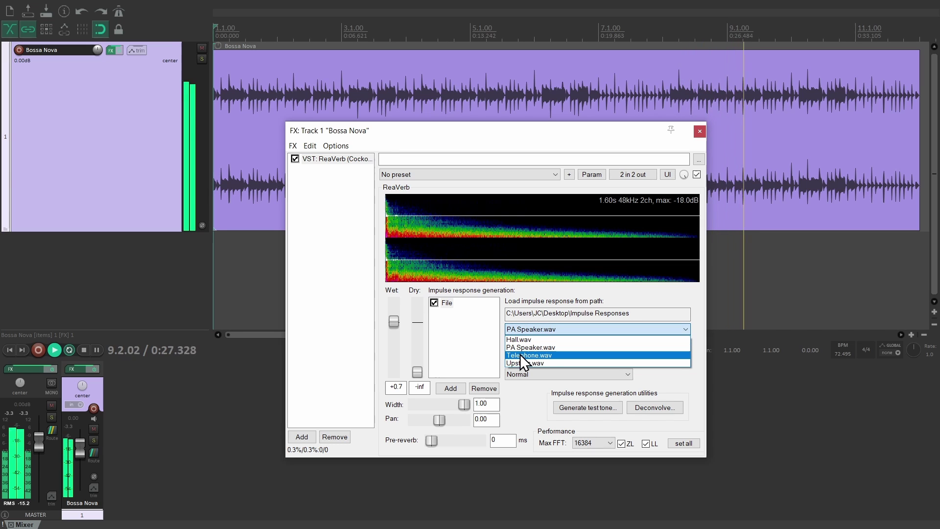
click(520, 354)
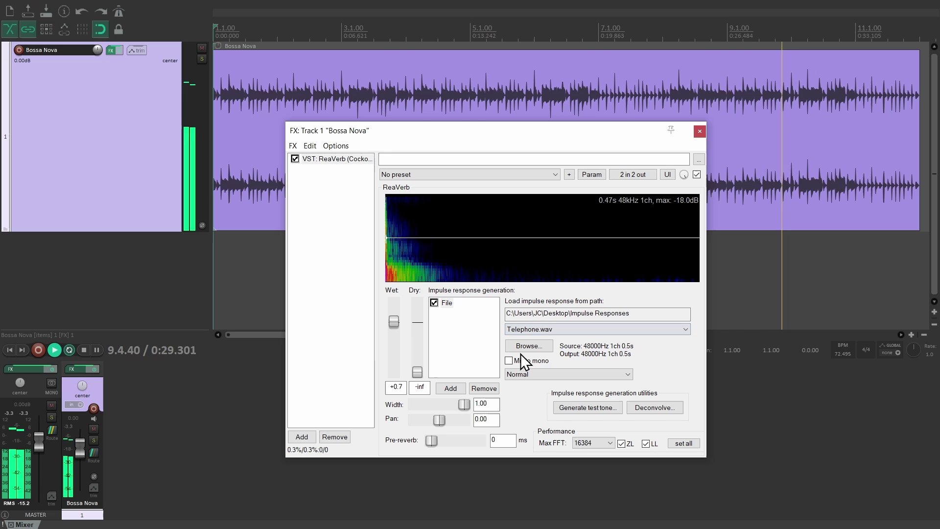
drag(394, 321, 395, 308)
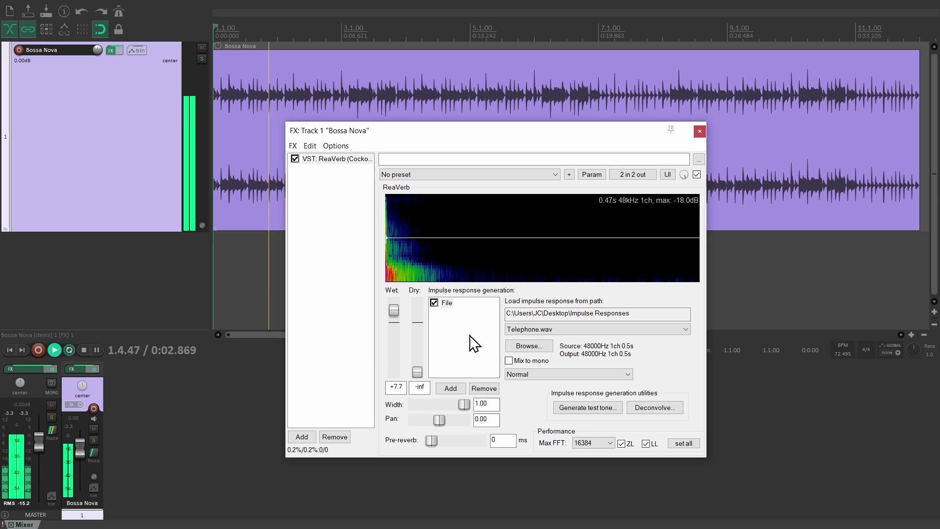
click(511, 328)
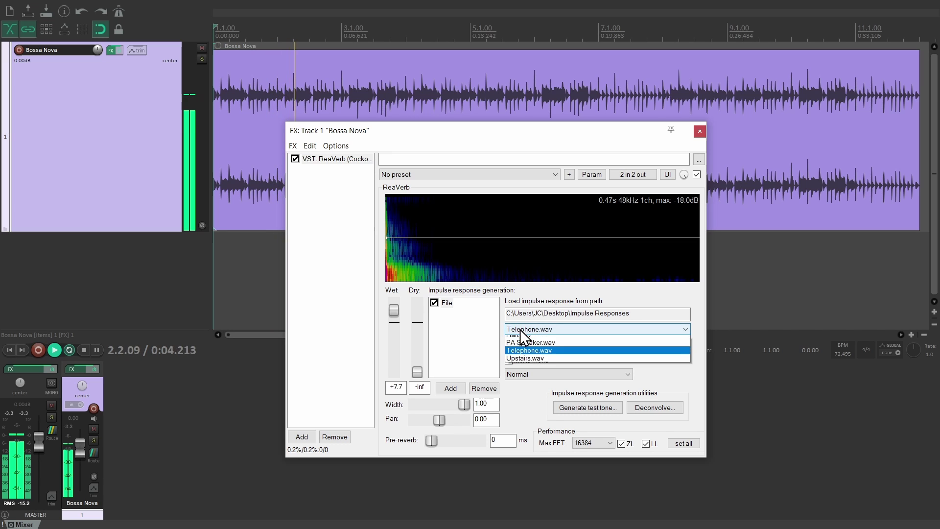
click(526, 363)
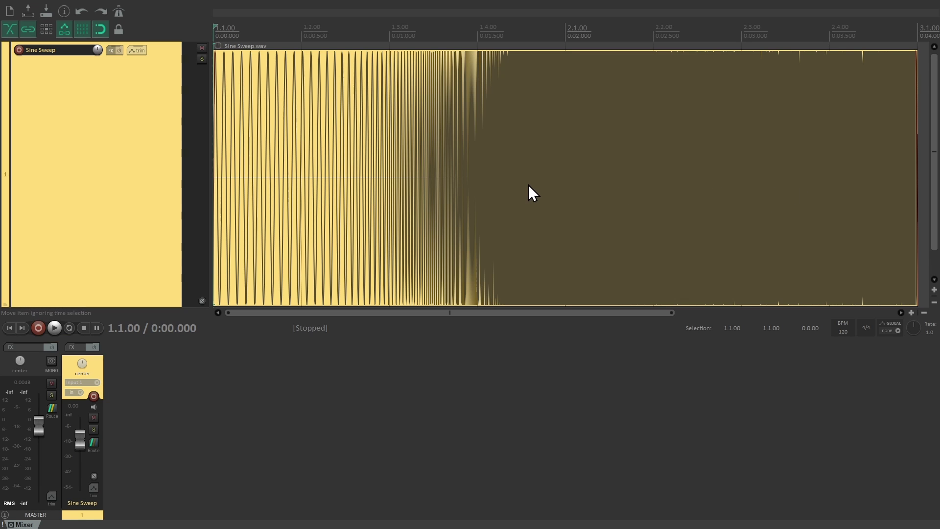
- Play the Sine Sweep item at -25.7 dB, then reset its volume to full
drag(217, 53, 216, 171)
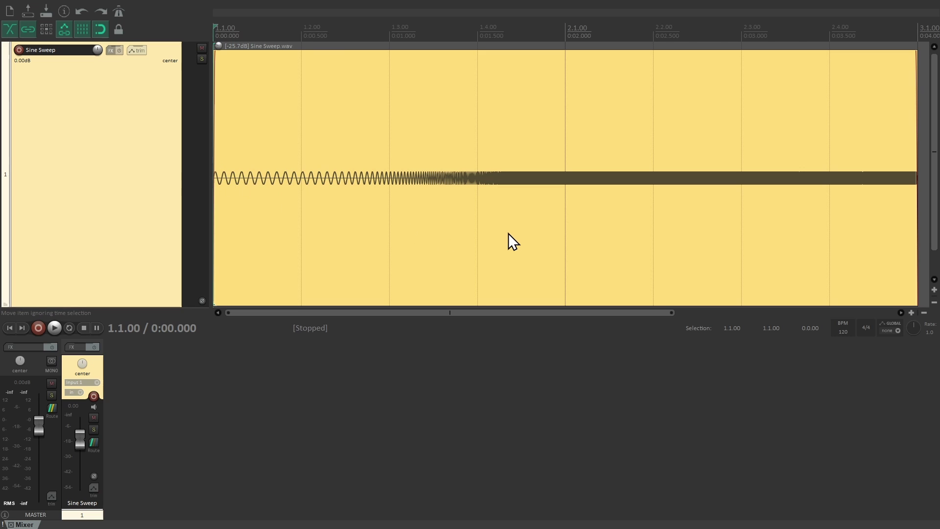
key(space)
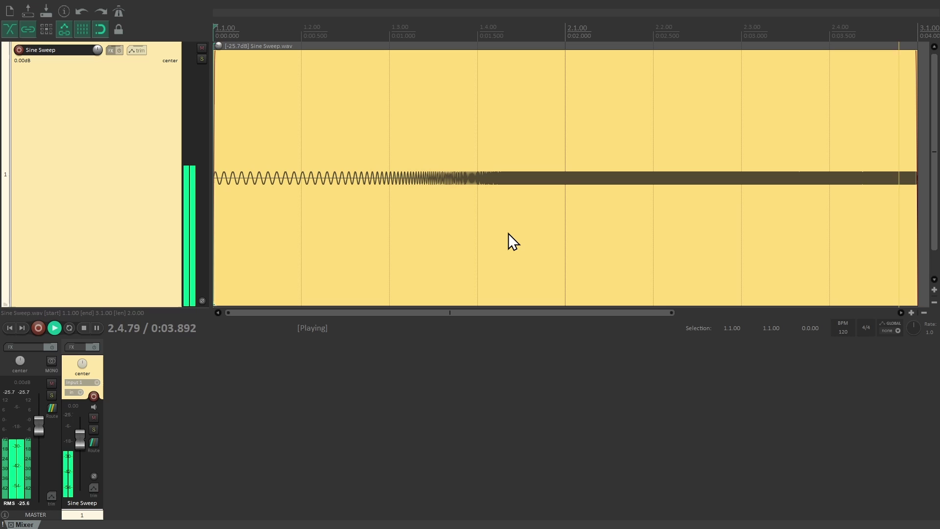
double_click(219, 46)
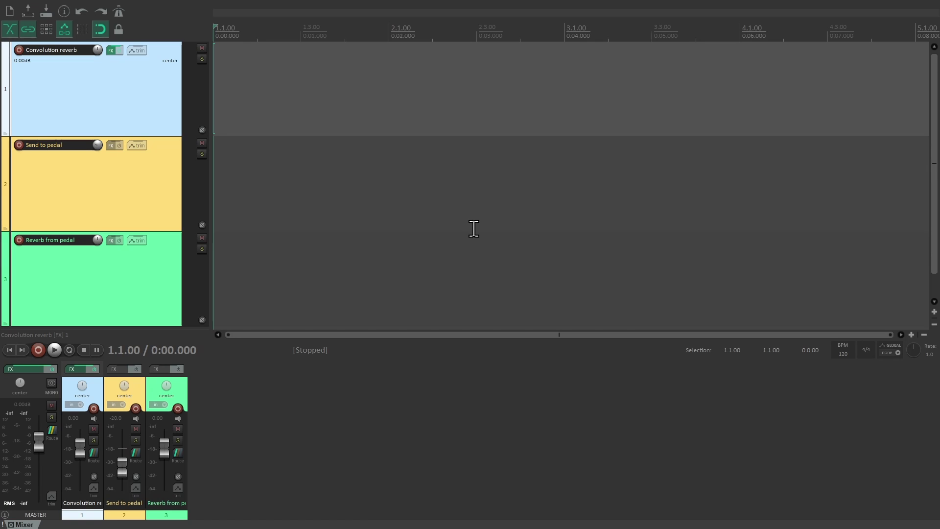
- Open ReaVerb on the Convolution reverb track, cancel the IR file picker, and generate and save a sine sweep test tone
click(111, 51)
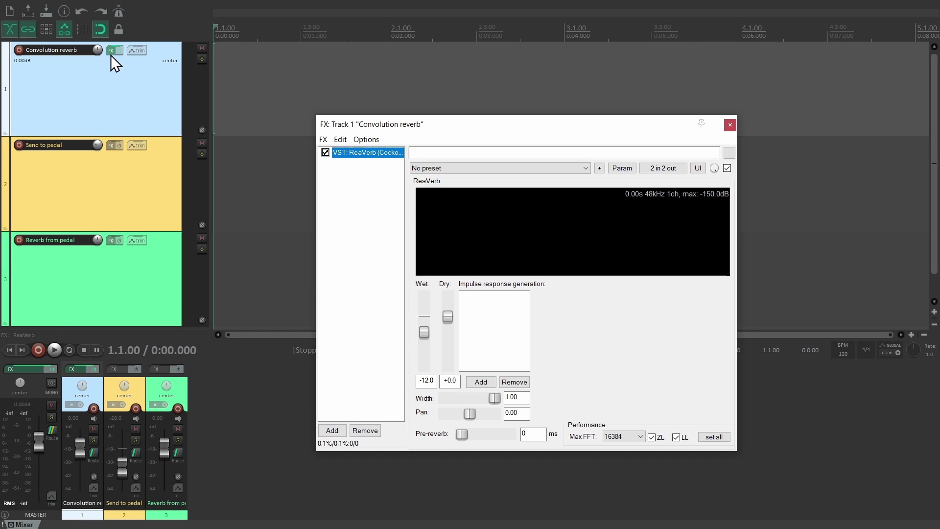
click(478, 380)
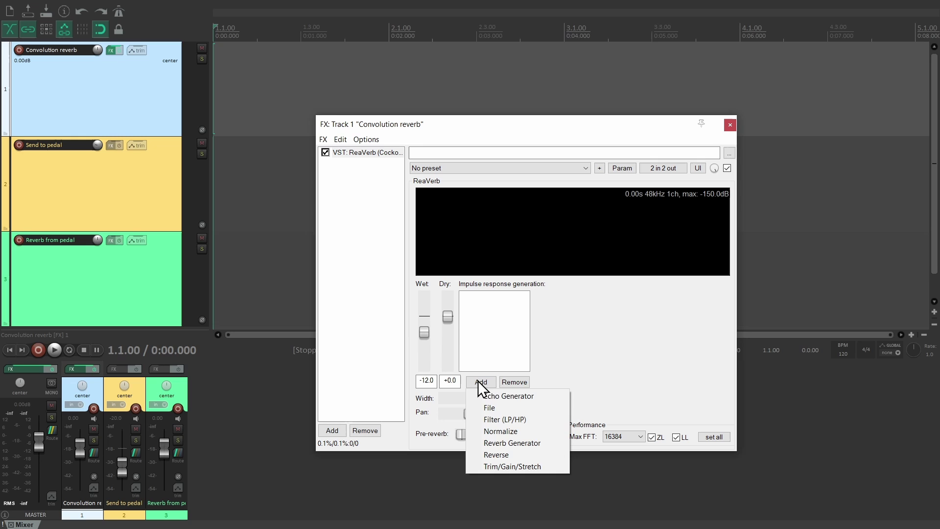
click(484, 407)
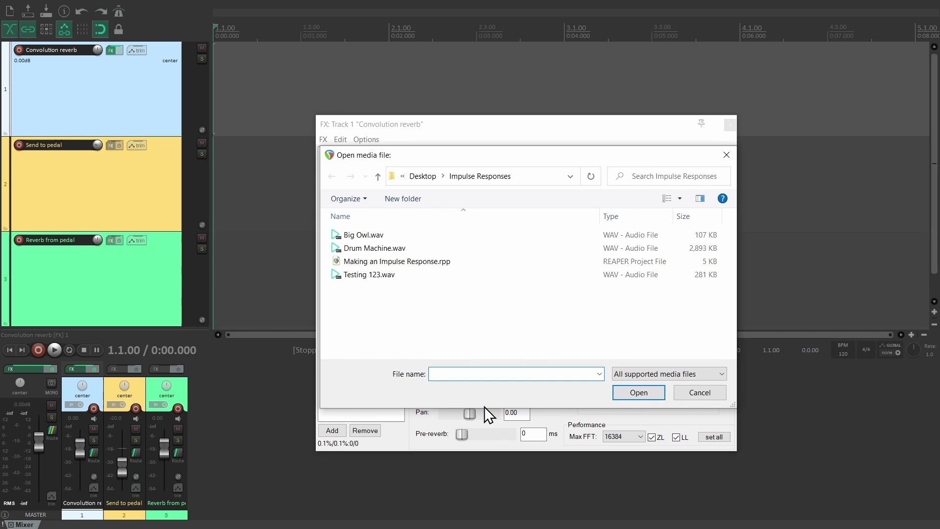
click(697, 395)
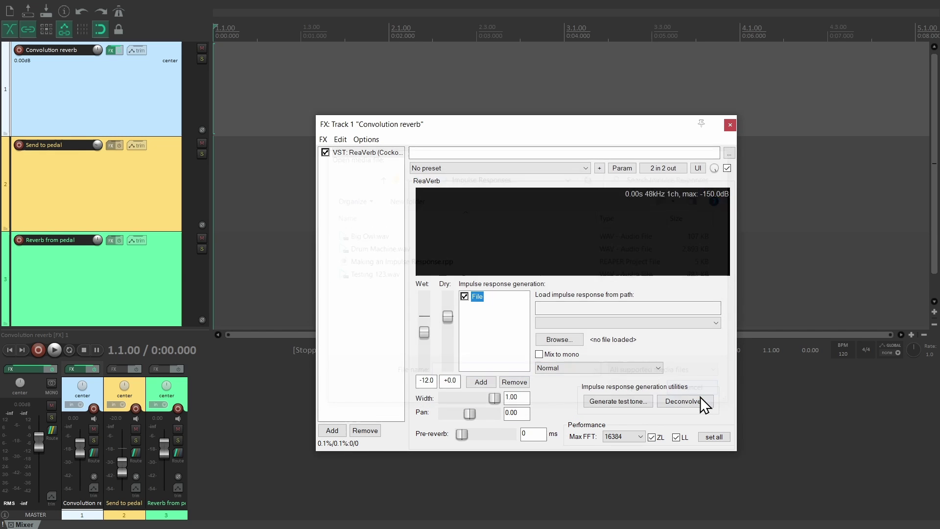
click(604, 401)
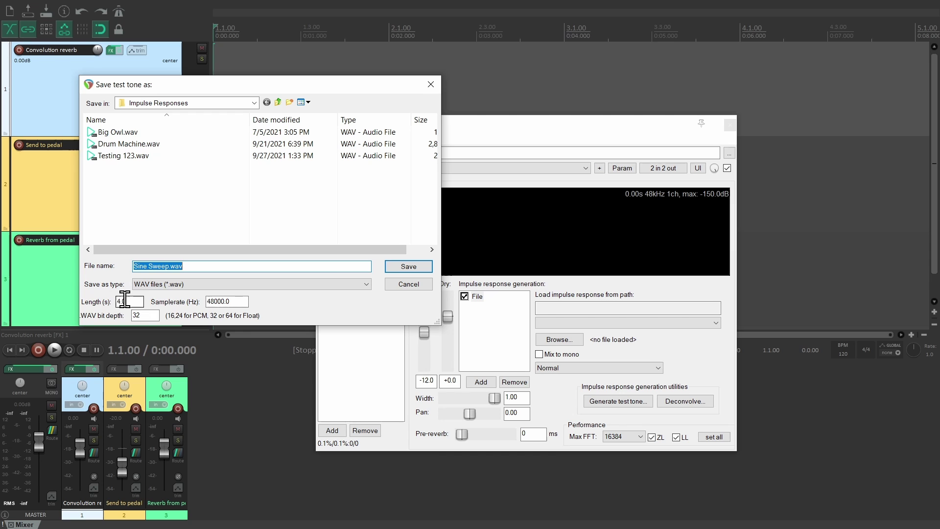
click(406, 266)
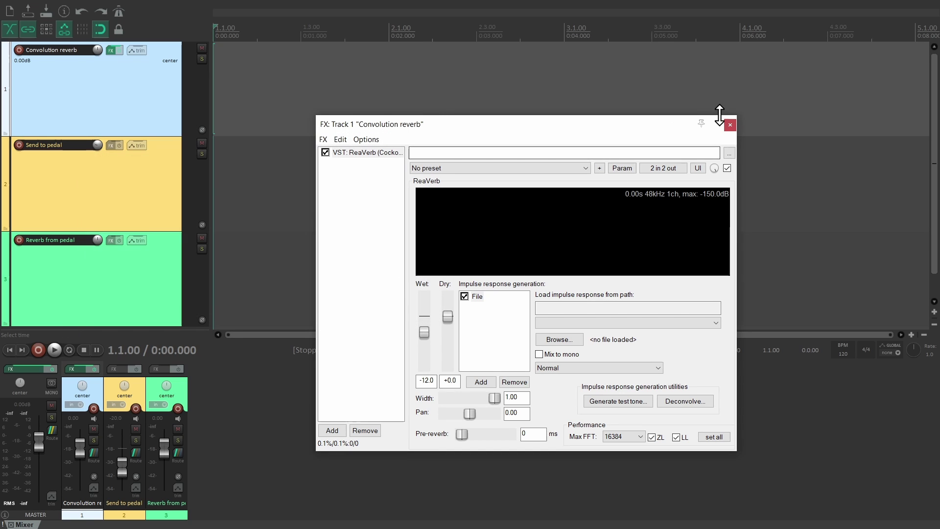
- Close the reverb window and drop Sine Sweep.wav onto the Send to pedal track
click(729, 124)
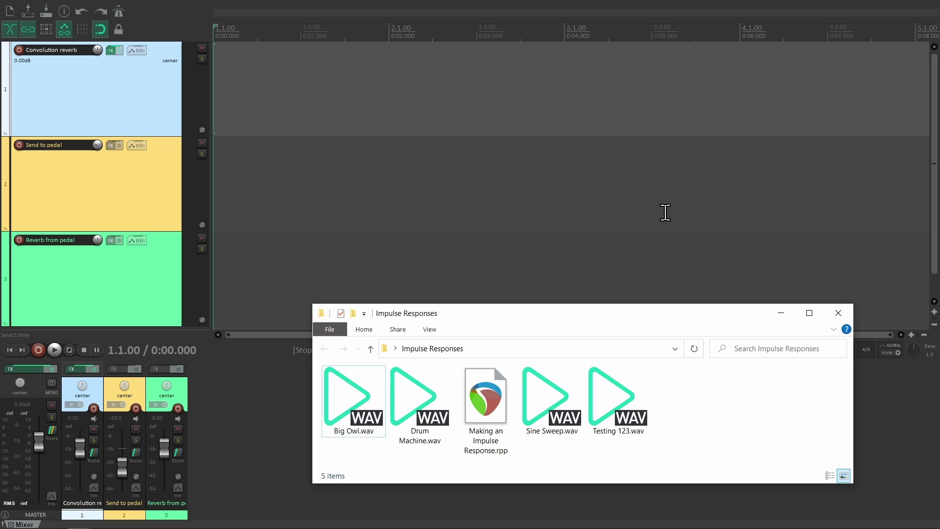
drag(542, 394, 124, 172)
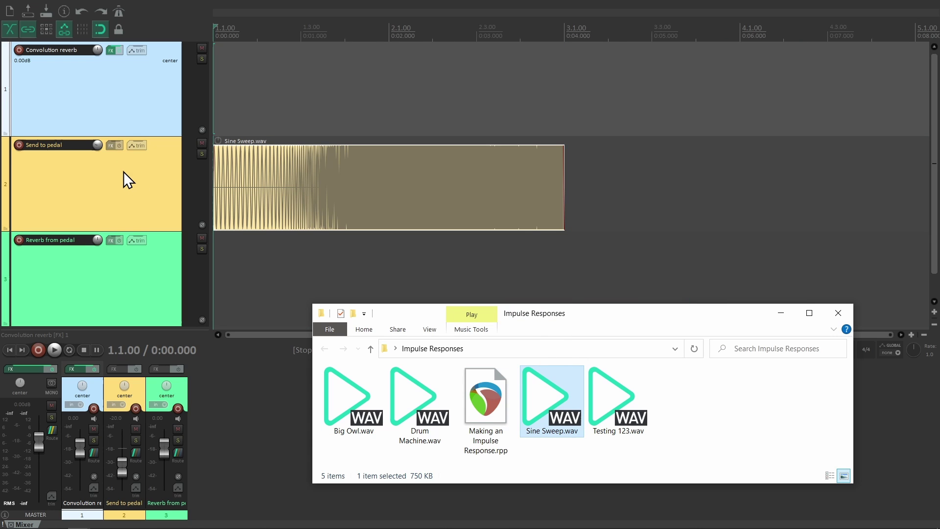
click(123, 171)
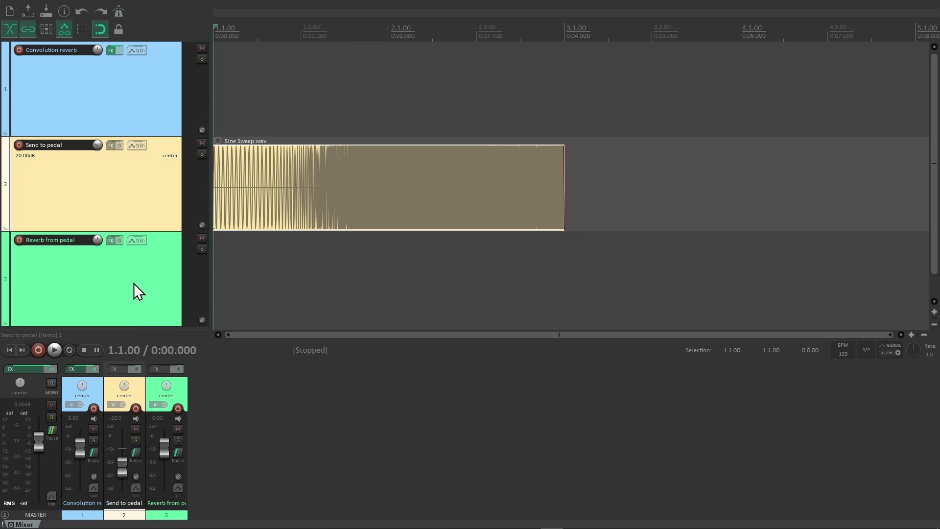
- Route Send to pedal to hardware output Out 4 only, with Master send turned off
click(138, 448)
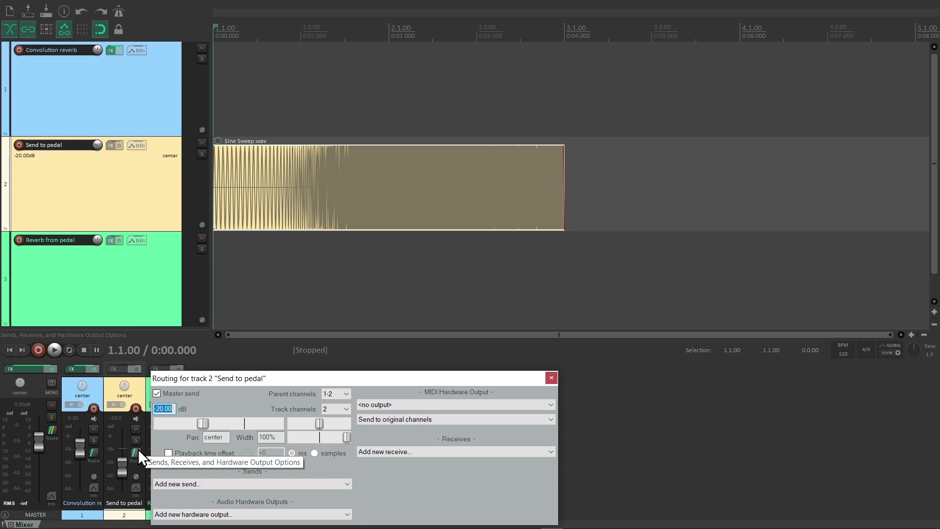
click(163, 391)
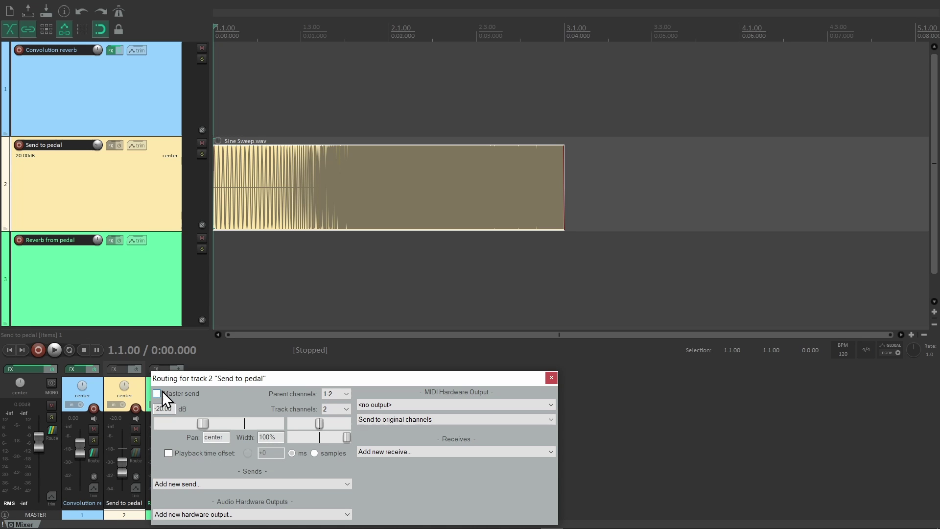
click(192, 514)
click(189, 501)
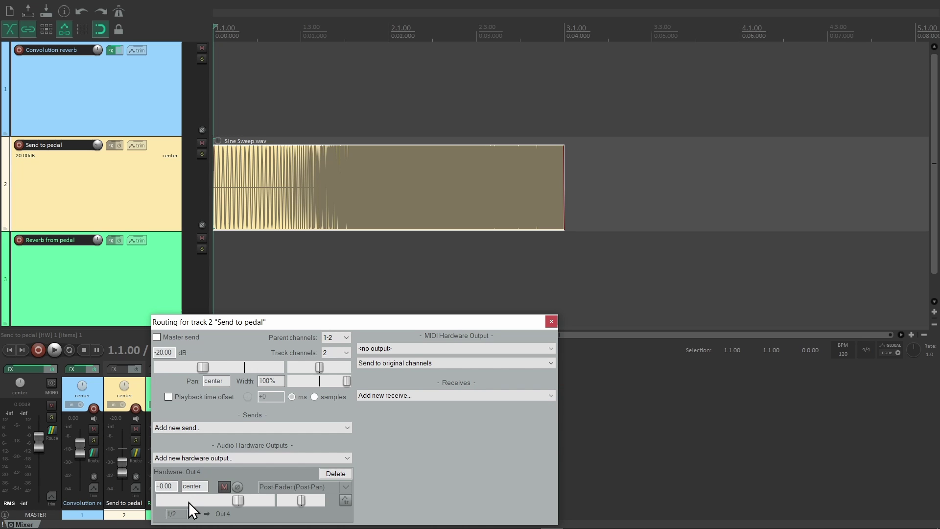
click(552, 321)
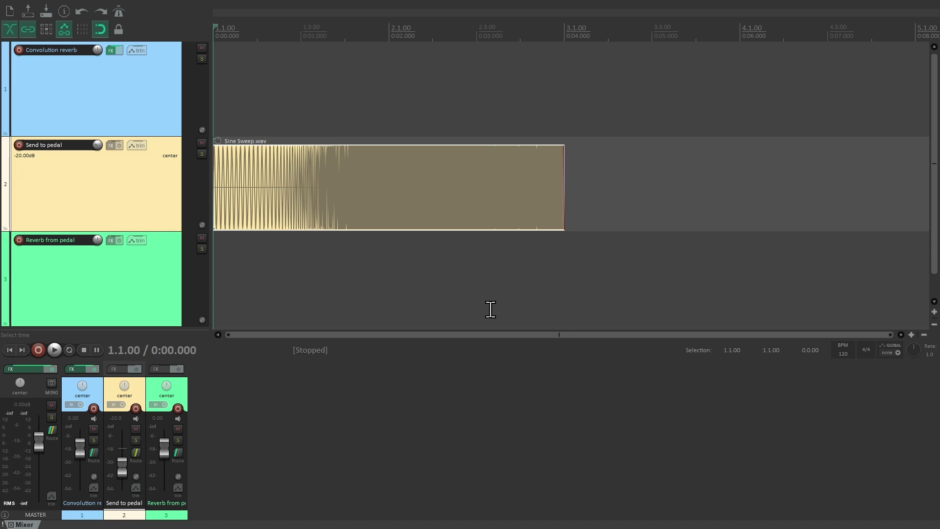
- Arm Reverb from pedal to record Mono In 1, and add Testing 123.wav to Send to pedal
click(19, 239)
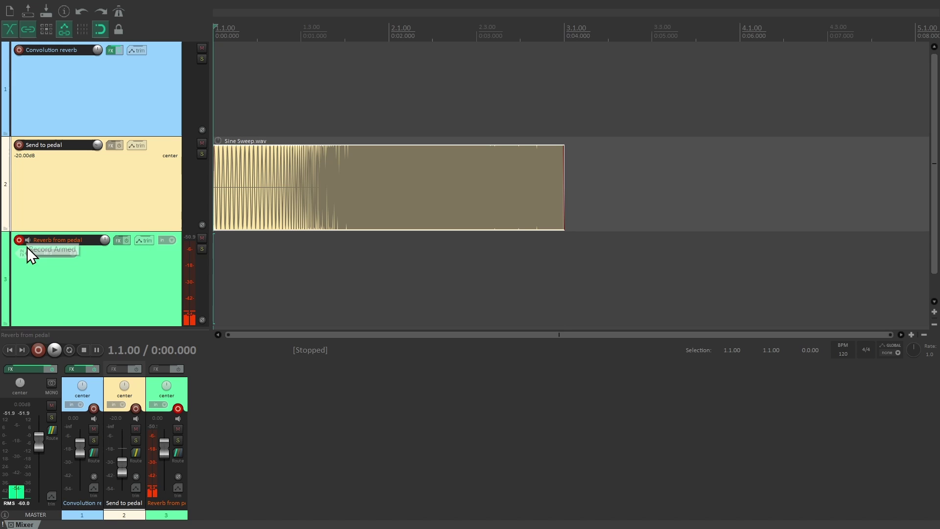
click(39, 254)
mouse_move(60, 257)
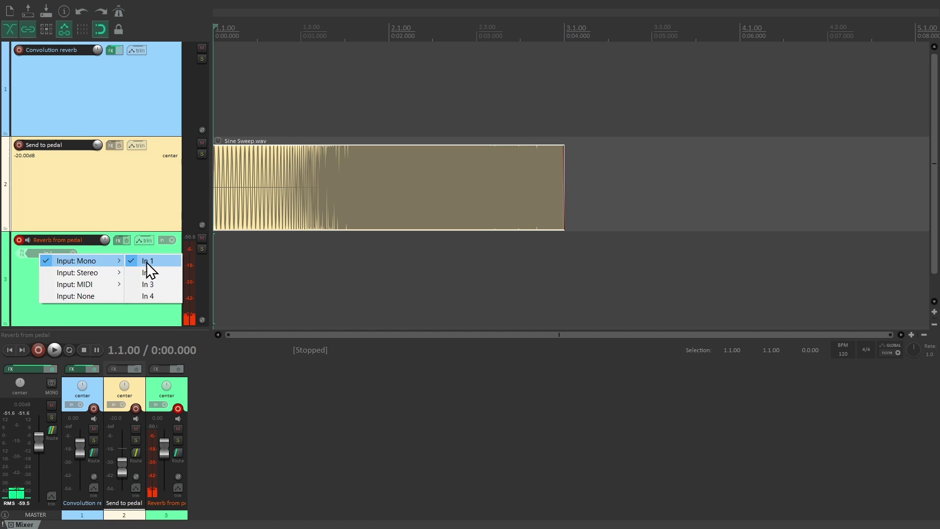
click(146, 263)
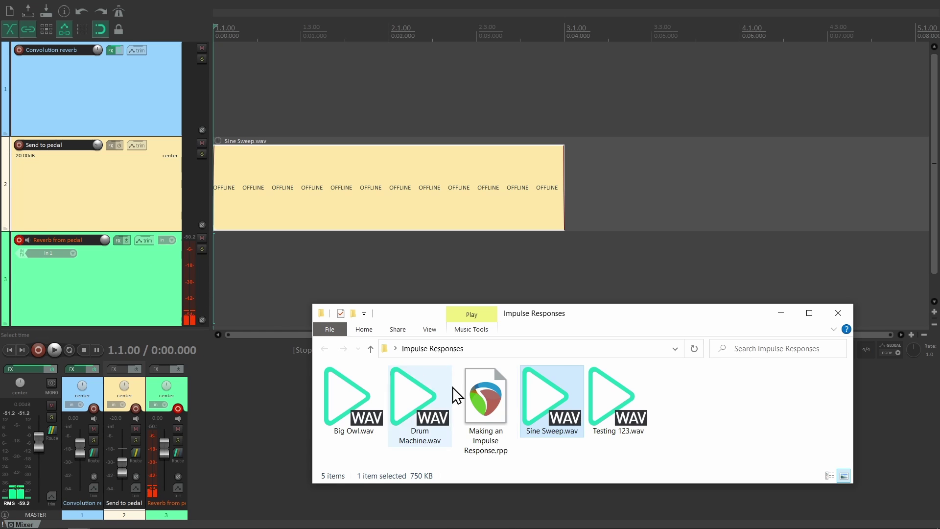
drag(592, 410, 573, 195)
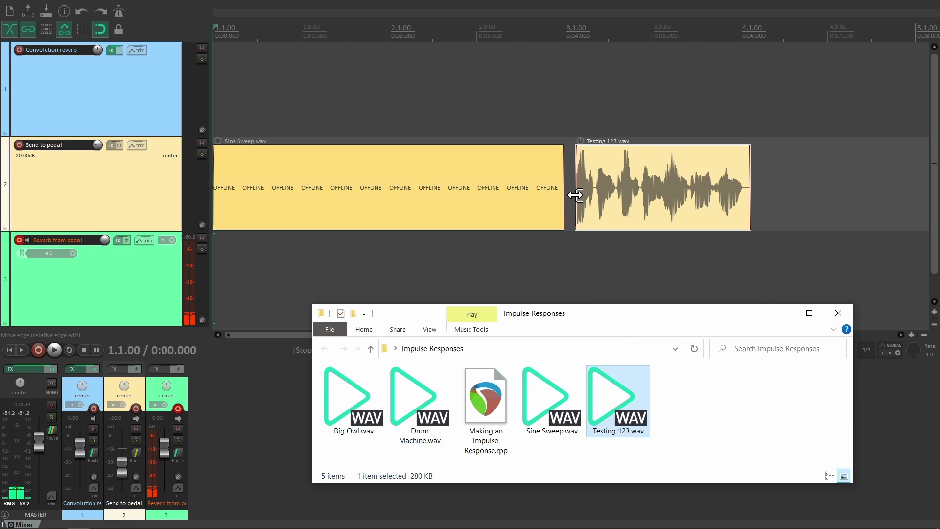
- Play Testing 123.wav through the pedal as a check, then remove the clip
click(572, 195)
key(space)
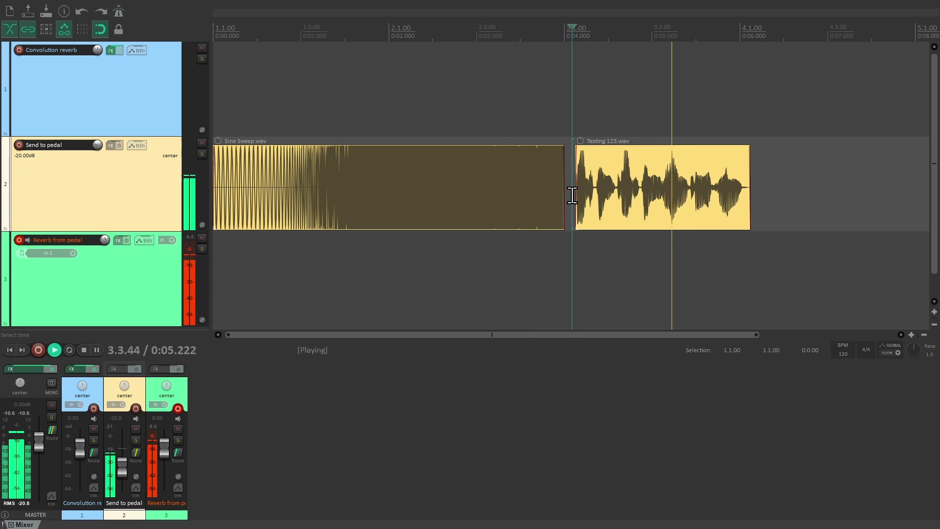
key(space)
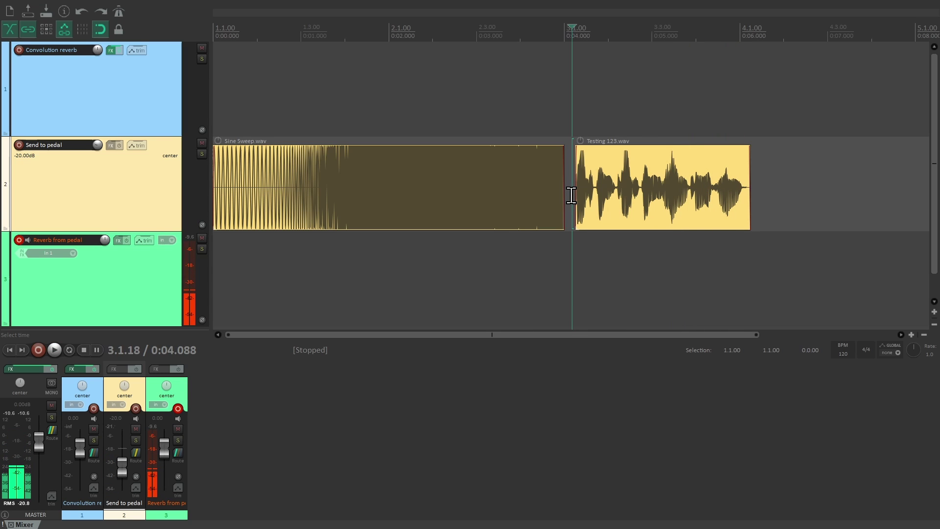
click(606, 189)
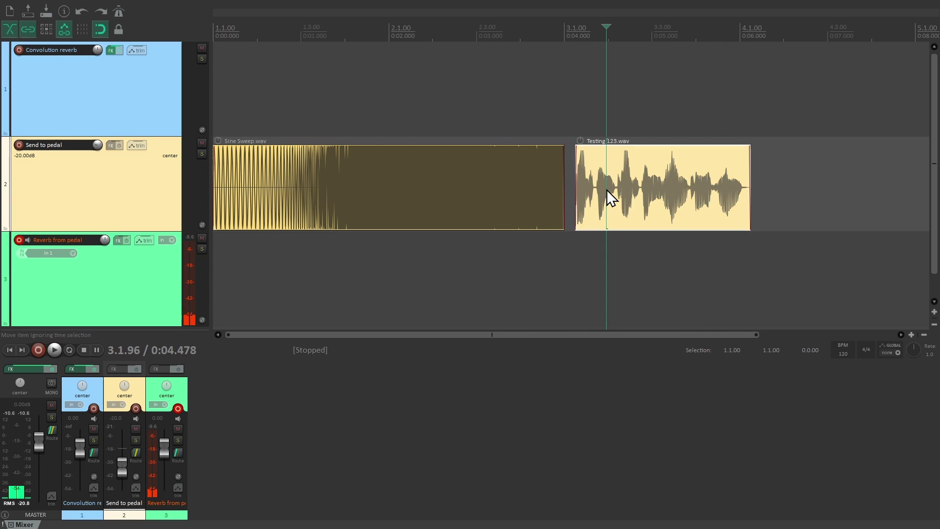
key(ctrl+z)
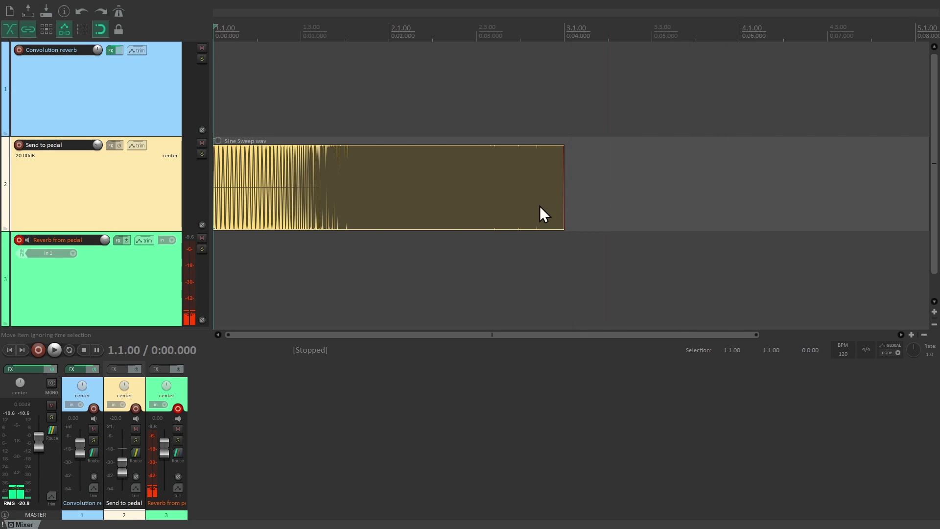
- Record the pedal's reverb onto Reverb from pedal, then disarm the track
click(38, 348)
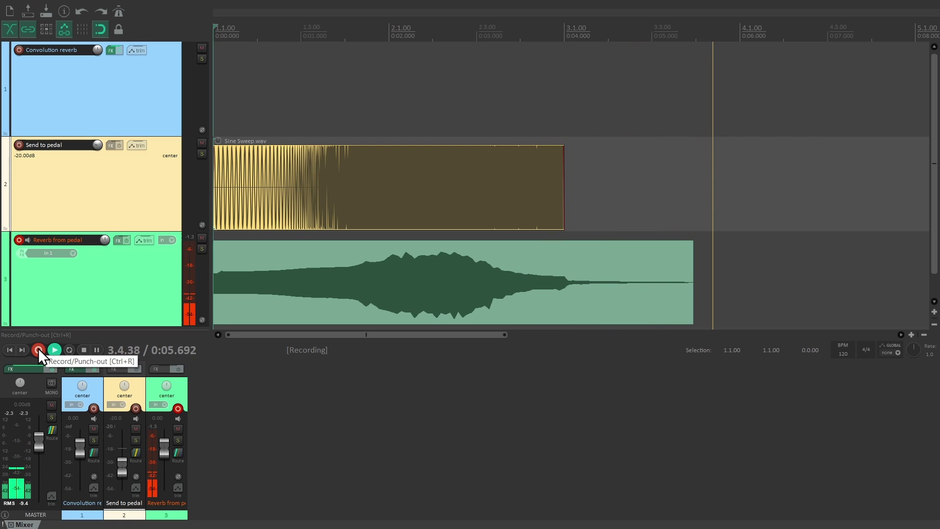
click(39, 349)
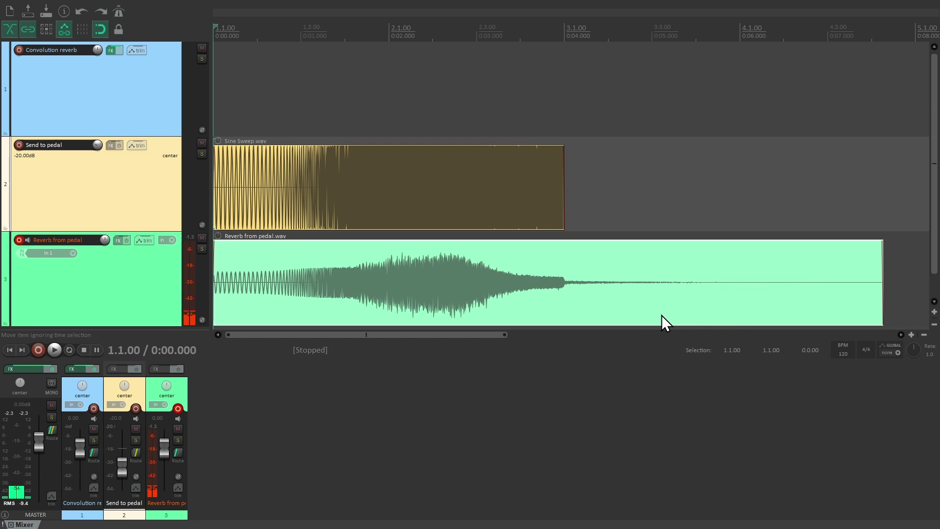
click(18, 239)
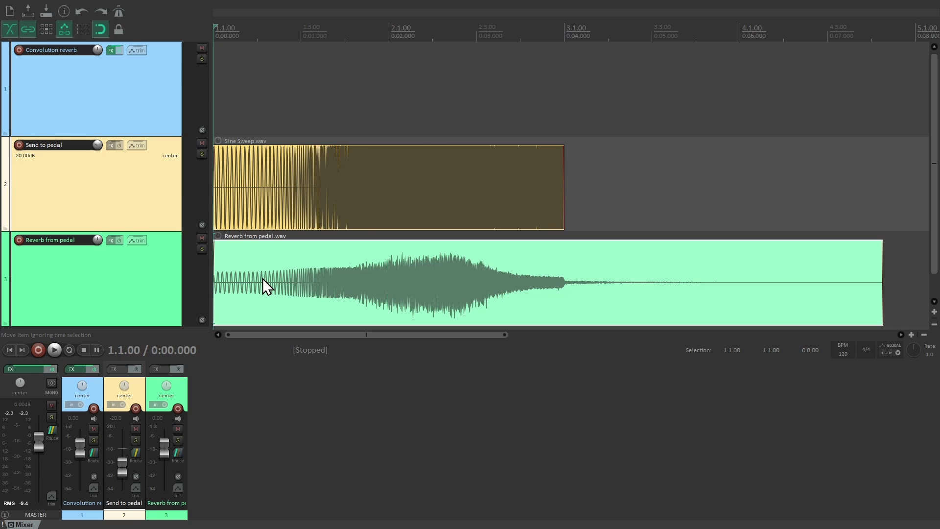
- Deconvolve Reverb from pedal.wav against the Sine Sweep.wav test tone, saving it as Spring Reverb IR.wav (7.63 s)
click(110, 52)
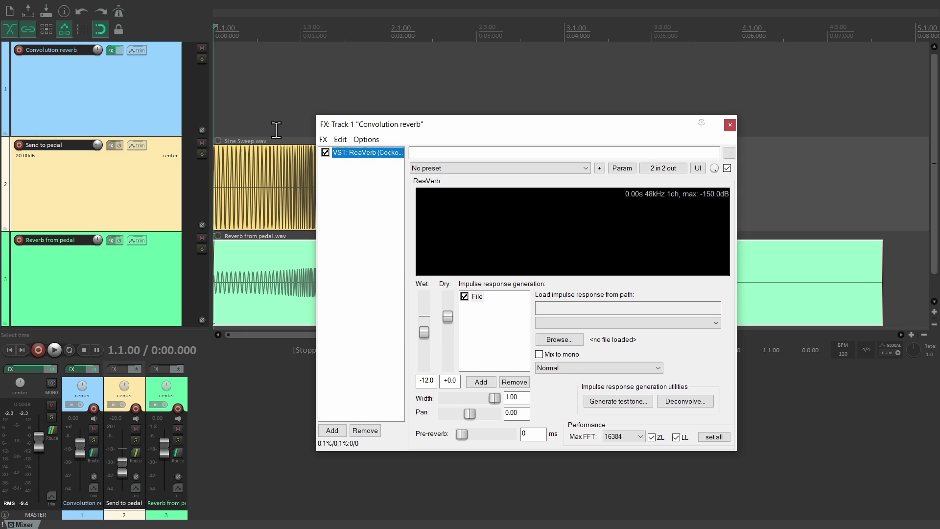
click(677, 403)
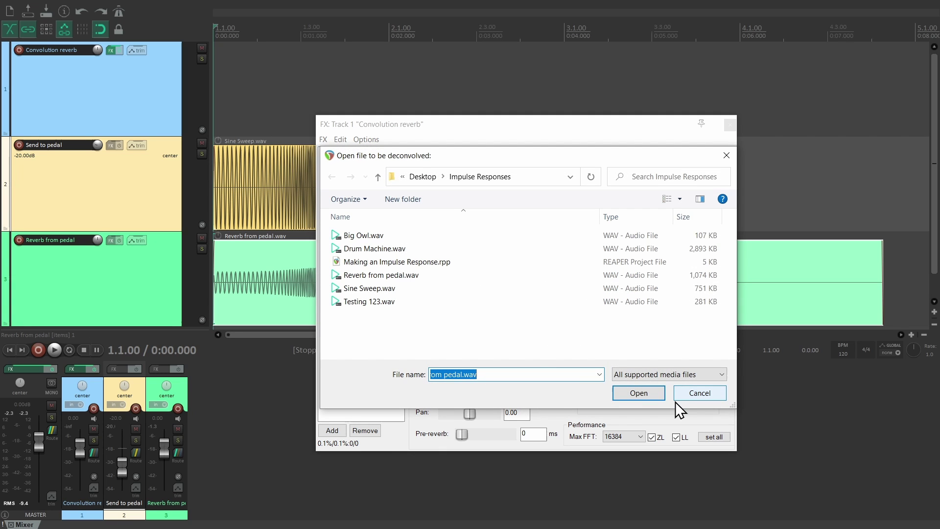
click(394, 277)
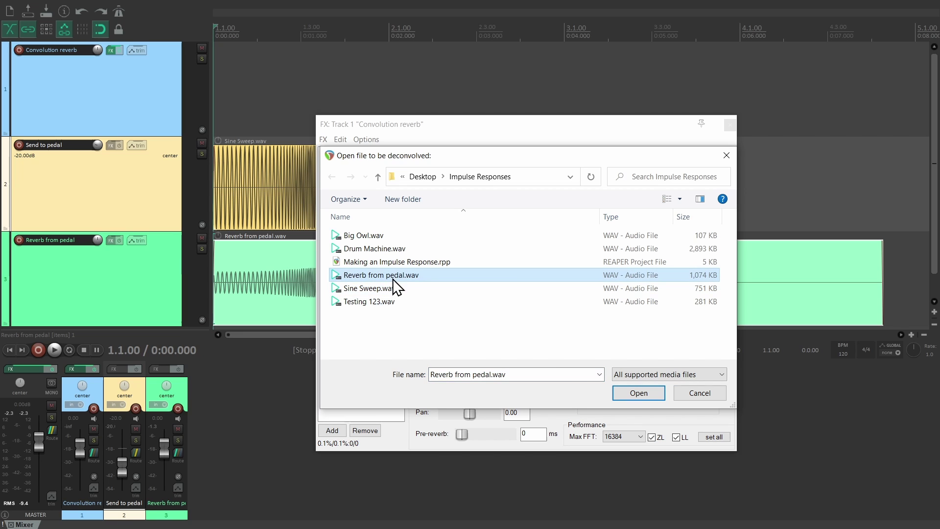
click(639, 396)
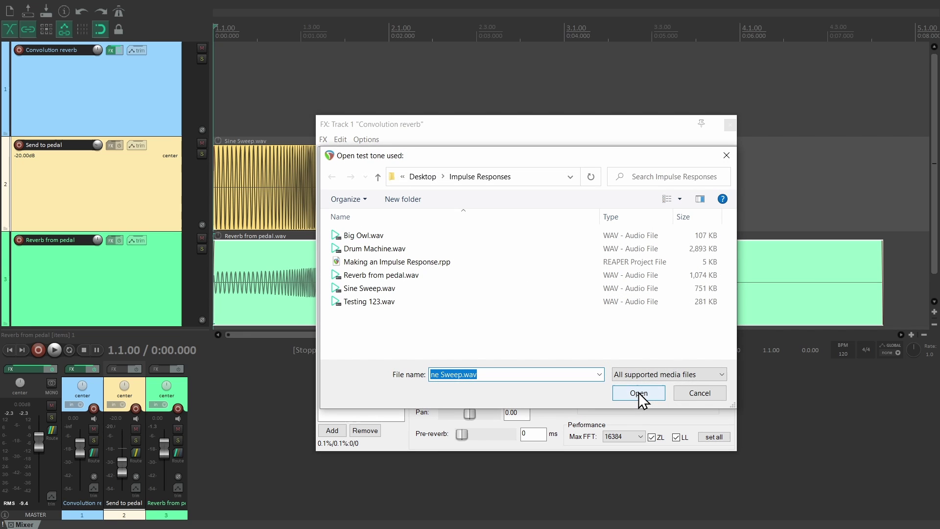
click(377, 290)
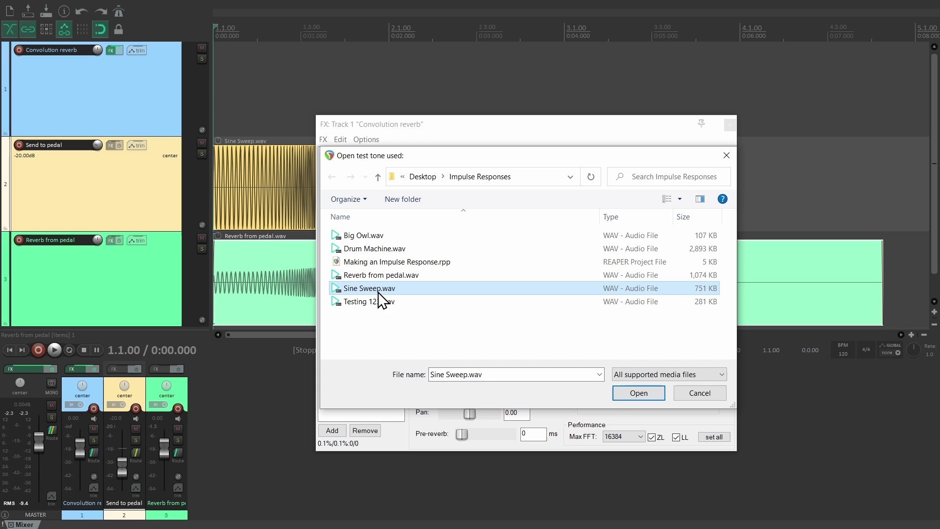
click(637, 394)
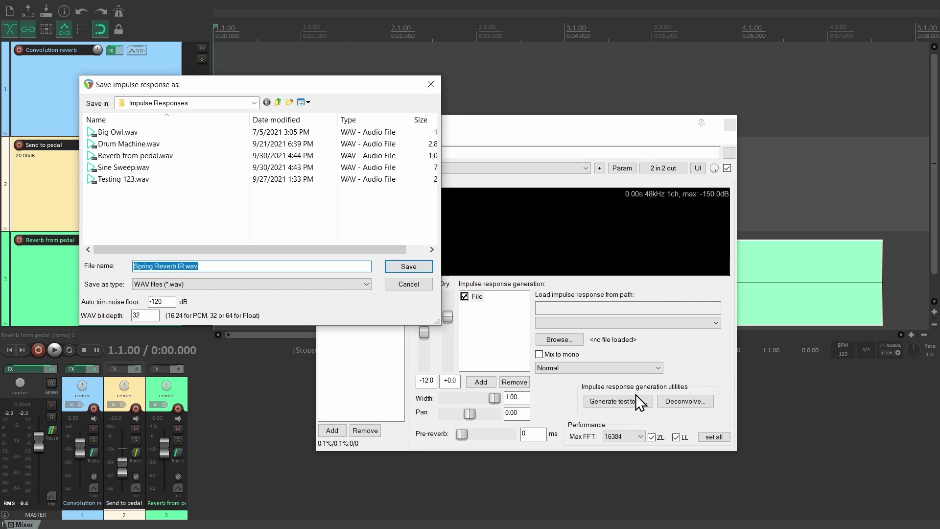
click(402, 266)
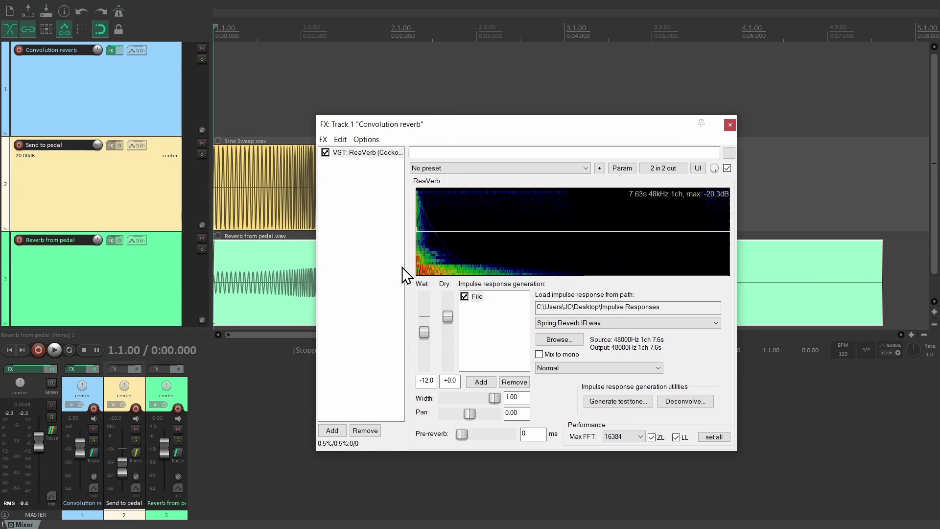
- Close the reverb window, place Spring Reverb IR.wav on track 3 at bar 5, and audition it
click(730, 124)
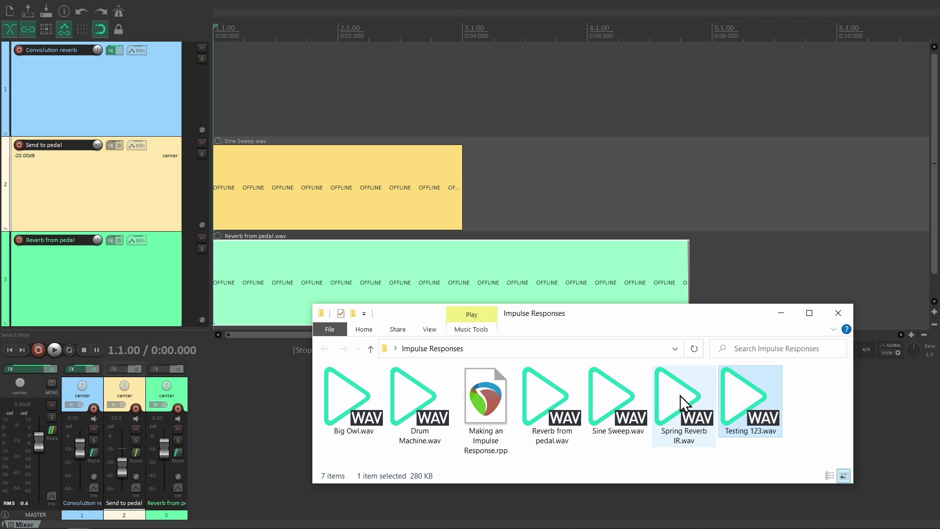
drag(680, 397, 724, 277)
scroll(724, 277, up, 6)
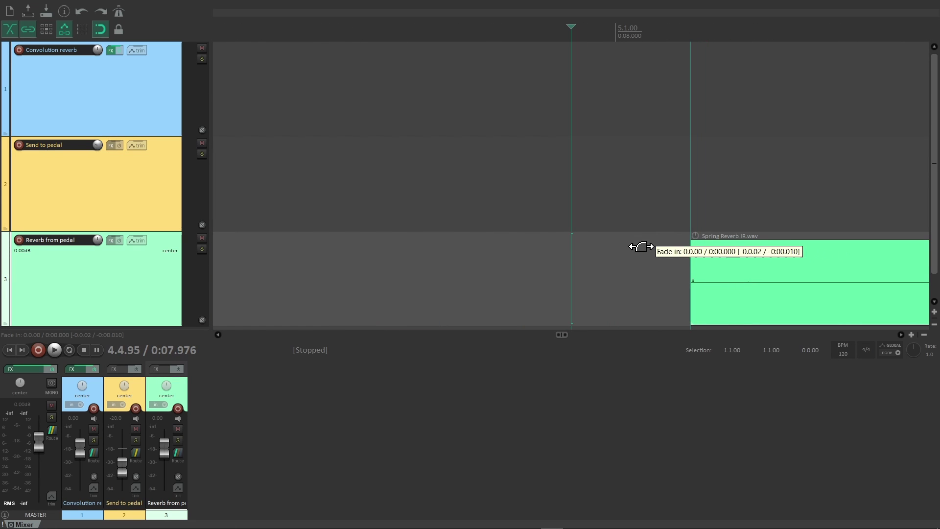
scroll(632, 259, down, 6)
scroll(618, 262, down, 4)
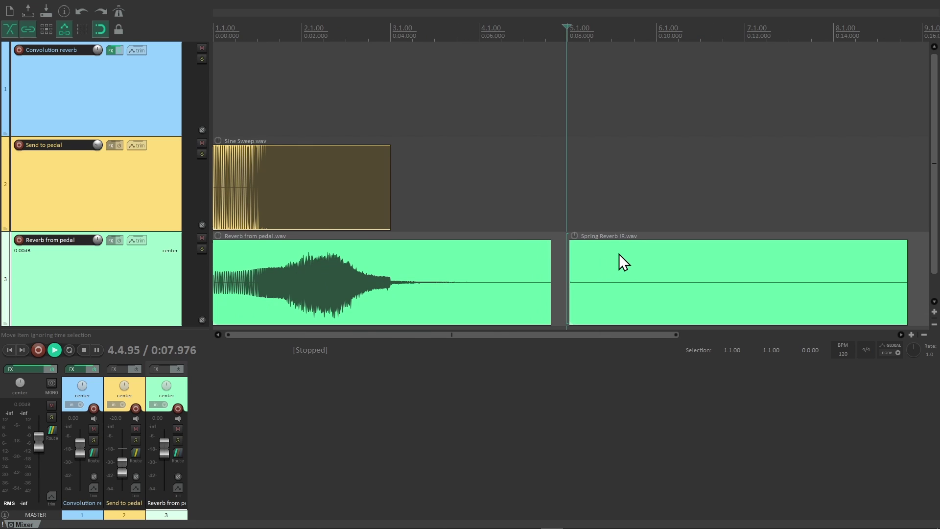
key(space)
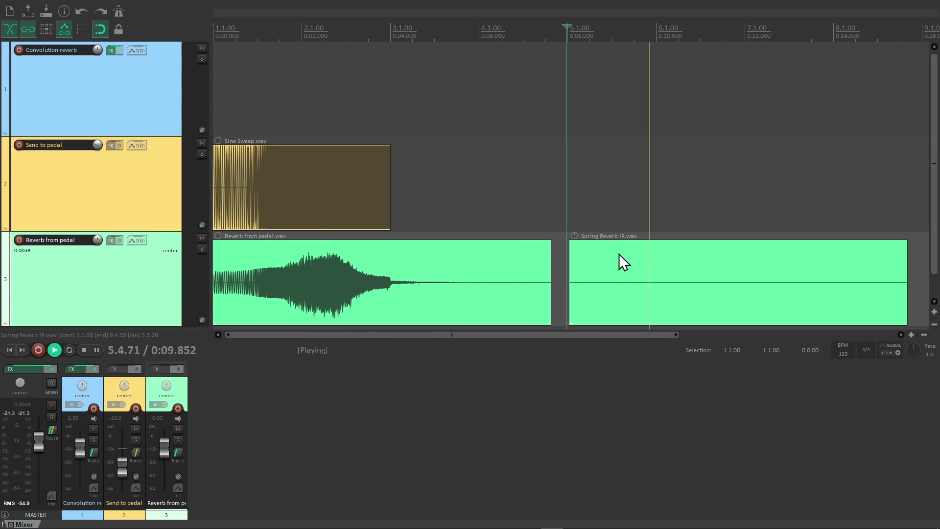
key(space)
- Boost the Spring Reverb IR item's volume to +24 dB and play it back
drag(575, 235, 578, 87)
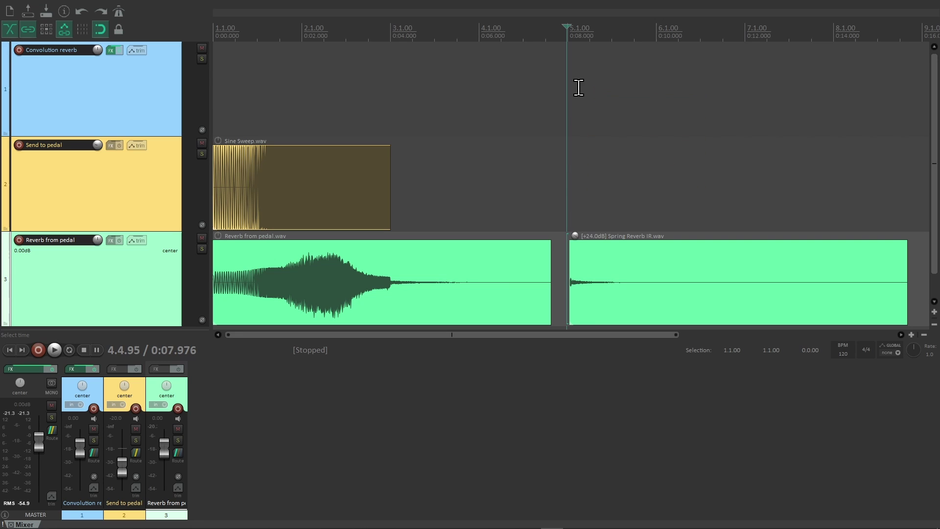
key(space)
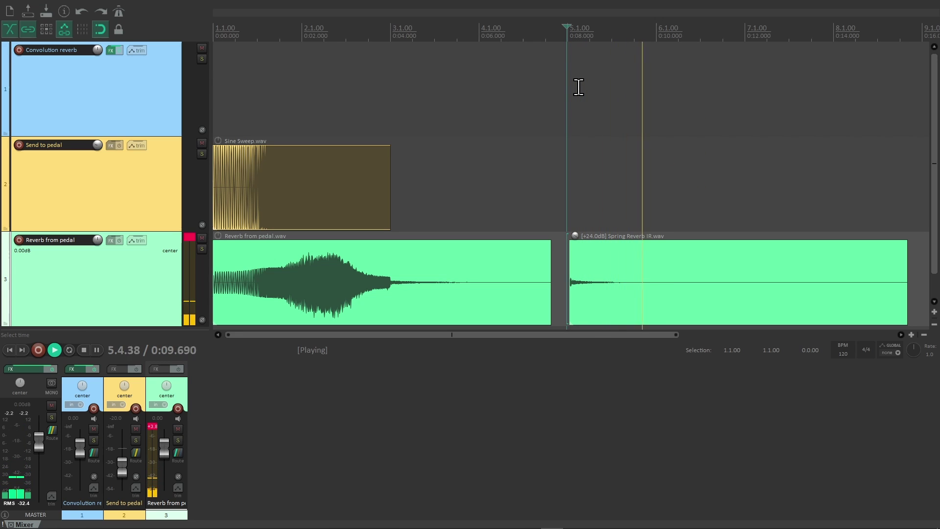
key(space)
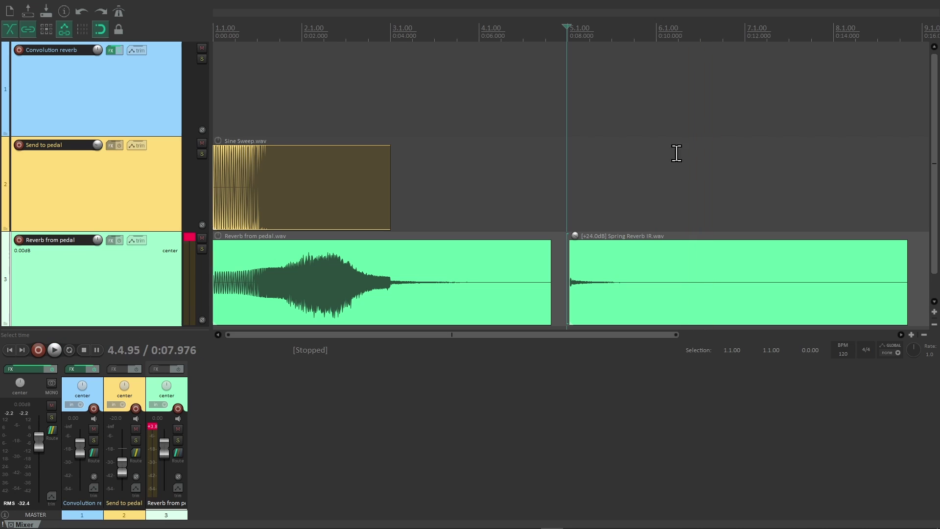
- Shorten the IR clip with a fade-out and fade-in, then bring Drum Machine.wav onto track 1
drag(906, 263, 646, 241)
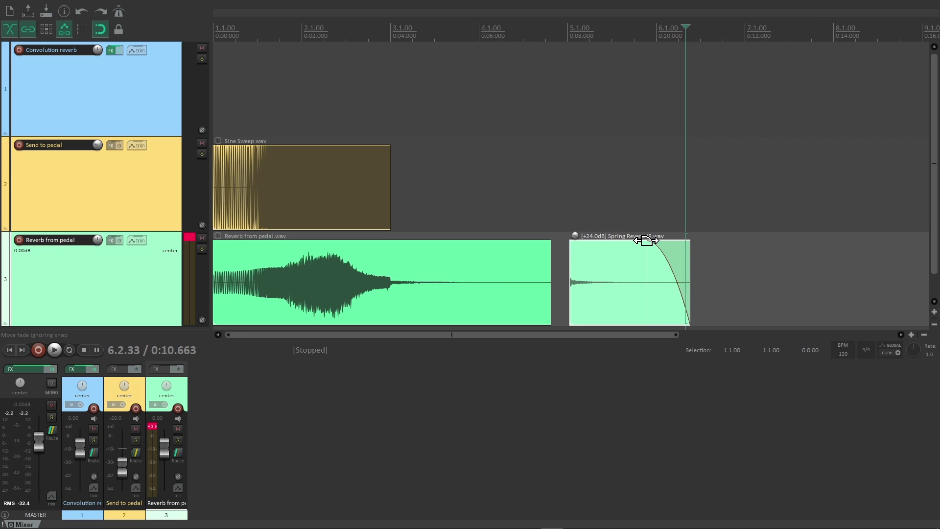
click(570, 256)
scroll(584, 269, up, 8)
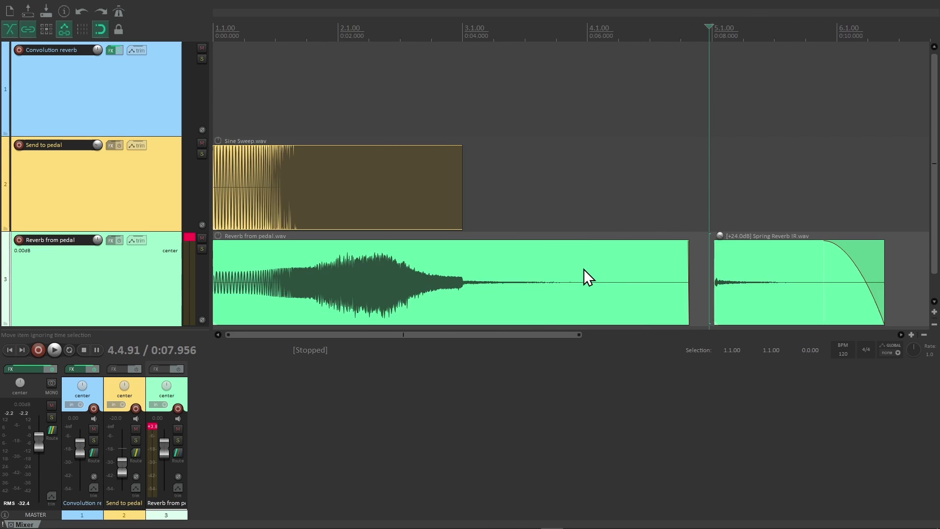
scroll(665, 278, up, 5)
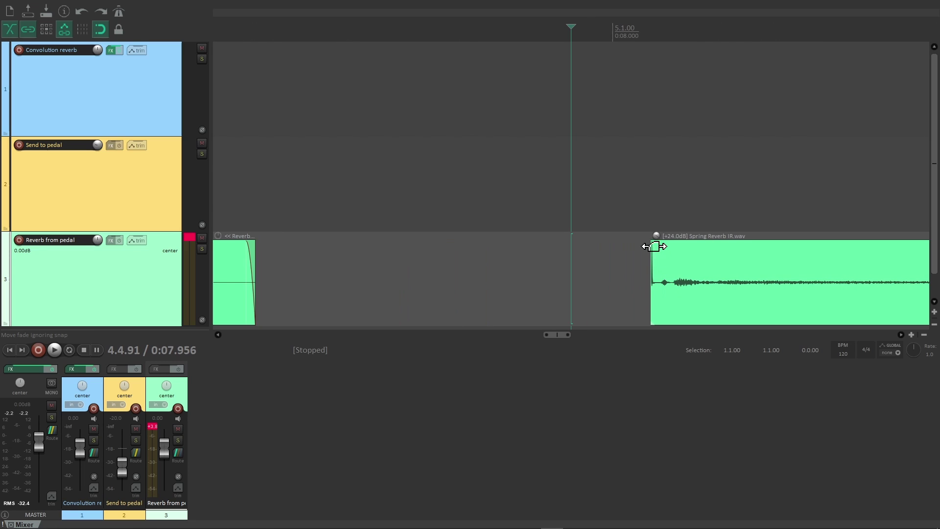
mouse_move(653, 242)
mouse_down()
mouse_move(711, 249)
mouse_move(625, 238)
mouse_up()
scroll(483, 218, down, 12)
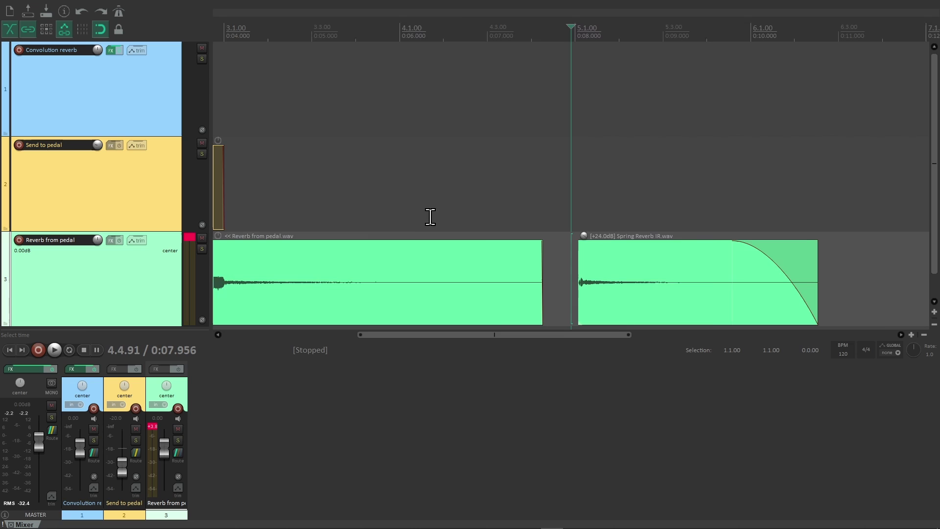
key(alt+Tab)
drag(414, 392, 147, 96)
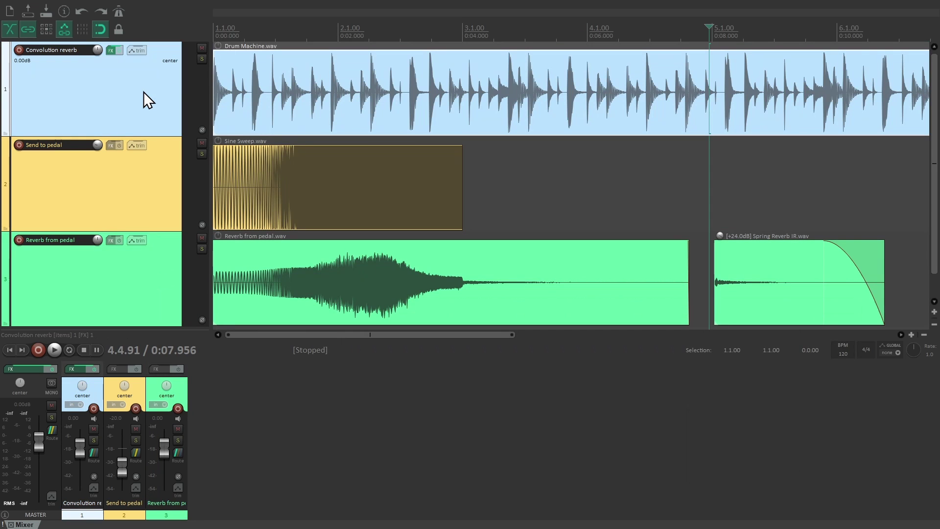
- Solo Convolution reverb and play the drum loop from the start with ReaVerb's dry at about -18 dB
click(201, 58)
key(Home)
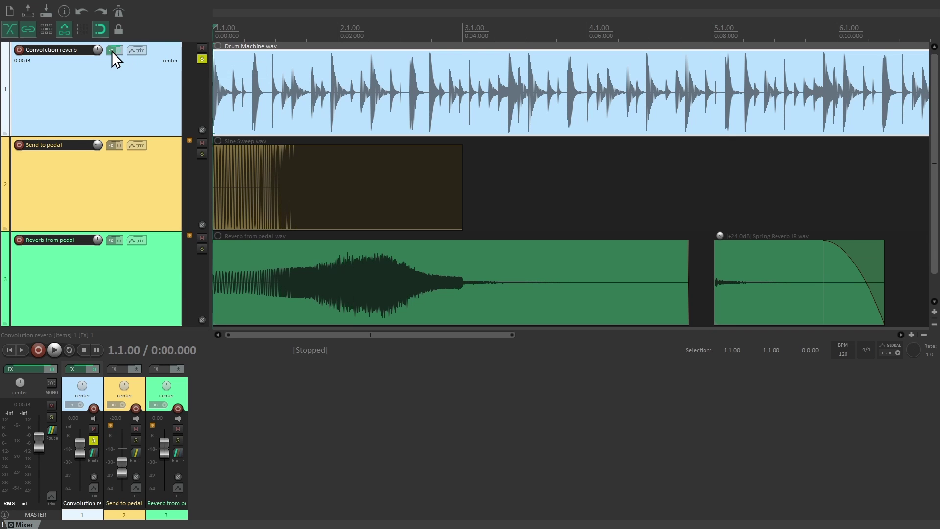
click(112, 51)
key(space)
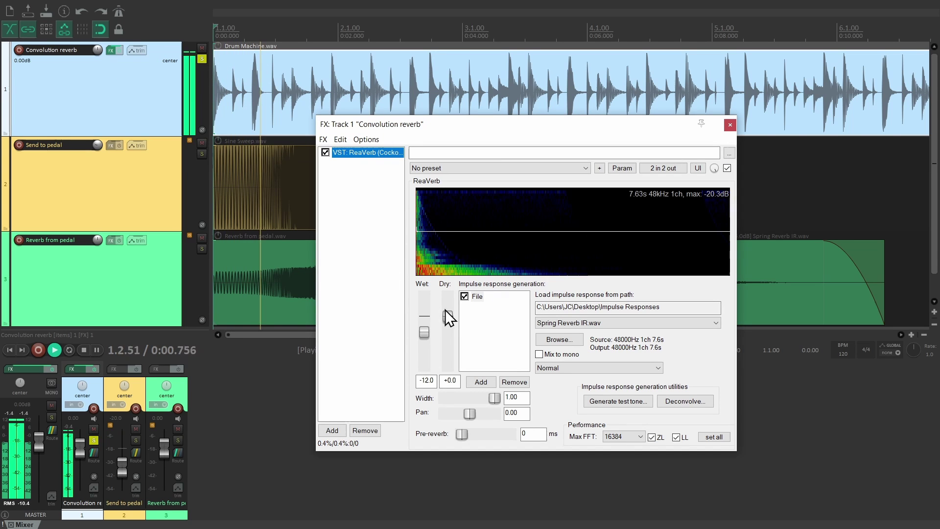
drag(447, 315, 424, 314)
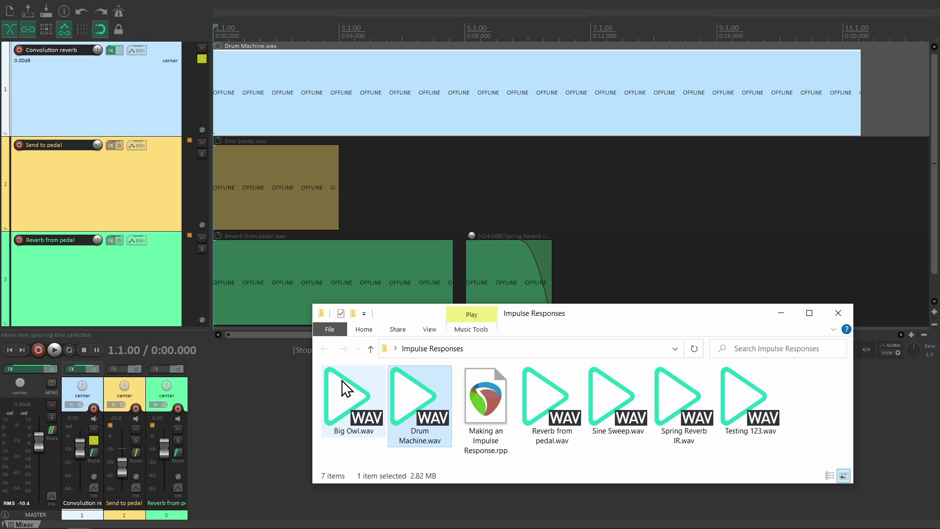
- Place Big Owl.wav on the soloed Reverb from pedal track and audition it and the drums
drag(353, 396, 567, 269)
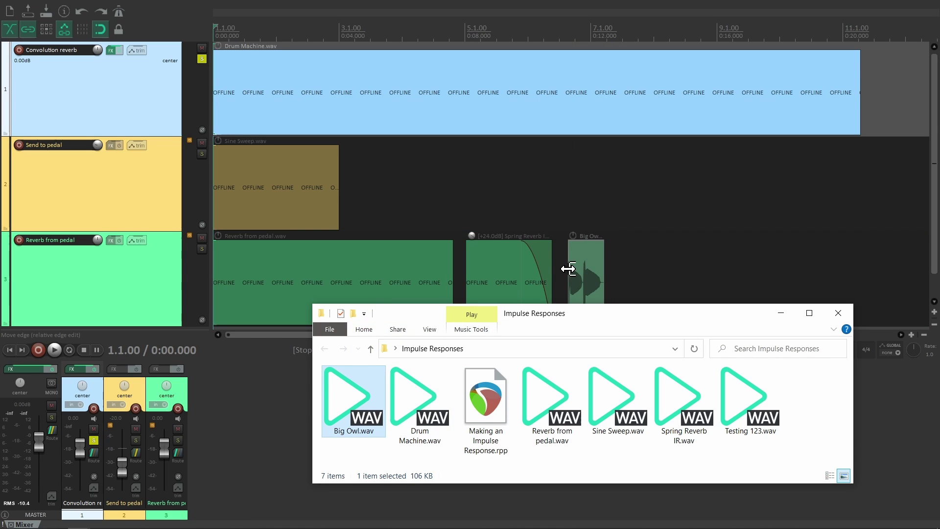
click(199, 247)
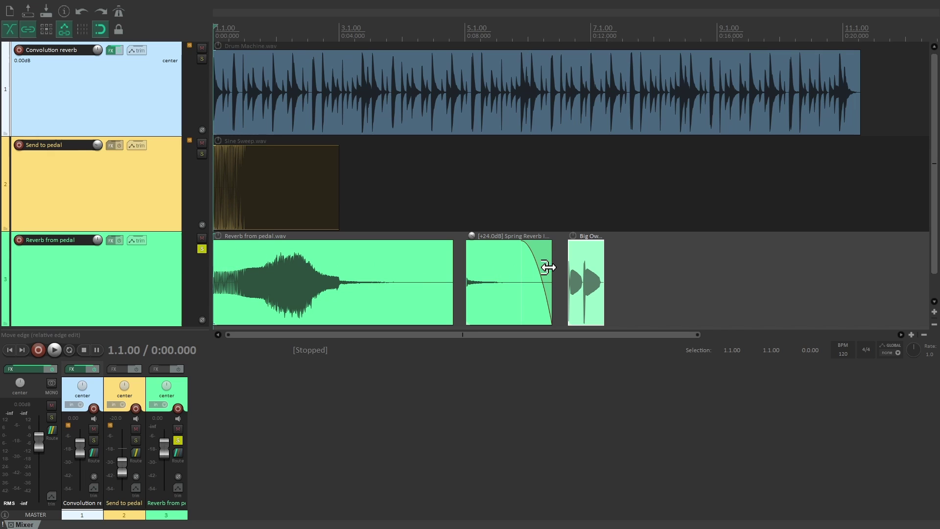
click(560, 267)
key(space)
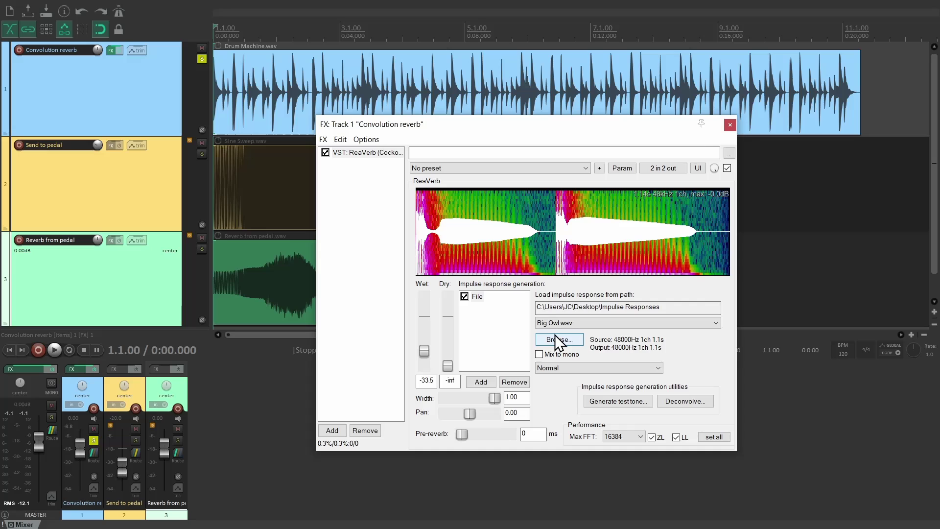
key(space)
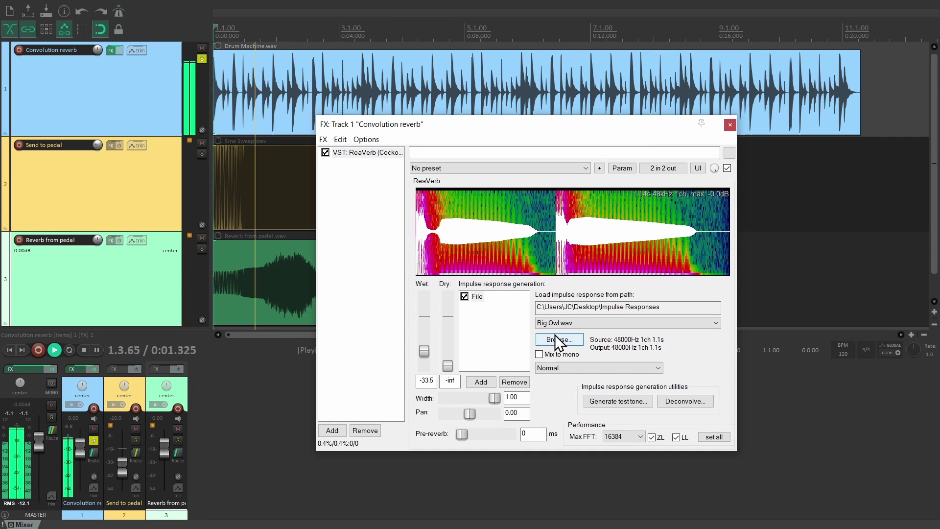